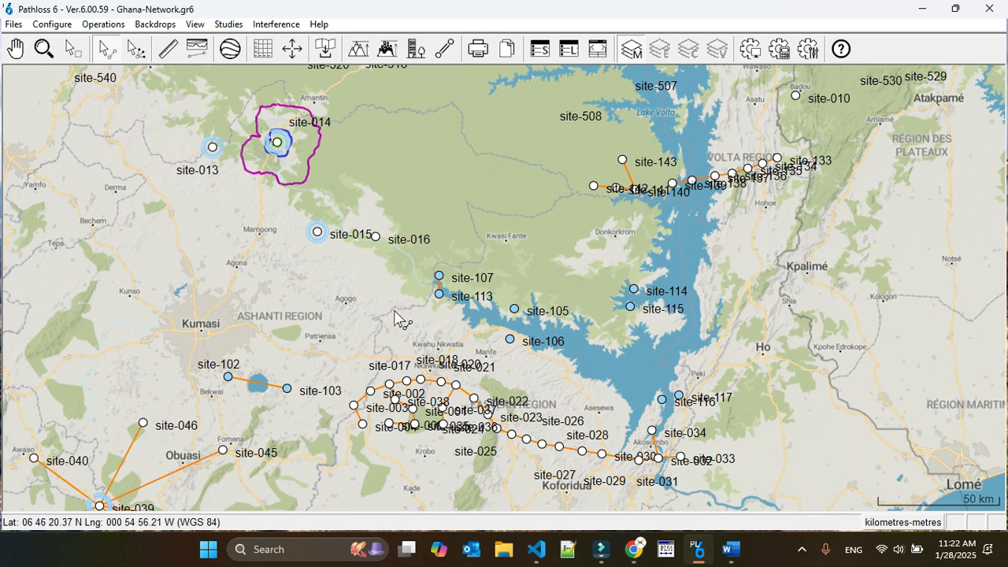
Open the terrain data of the link between site-107 and site-113 from the network map.
{"action": "right_click", "coordinate": [441, 291]}
{"action": "left_click", "coordinate": [520, 231]}
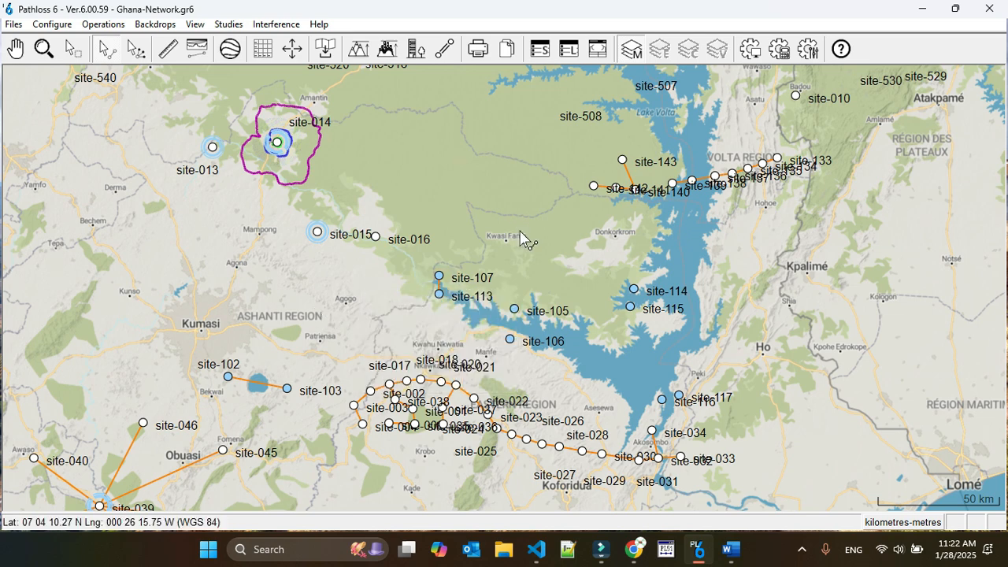
{"action": "left_click", "coordinate": [44, 49]}
{"action": "left_click_drag", "start_coordinate": [399, 261], "coordinate": [470, 312]}
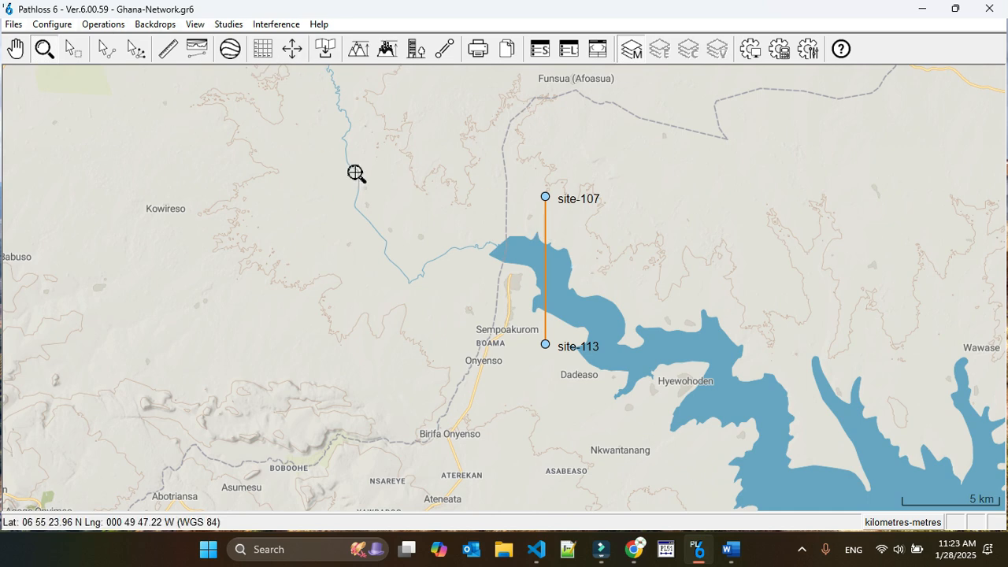
{"action": "left_click", "coordinate": [108, 49]}
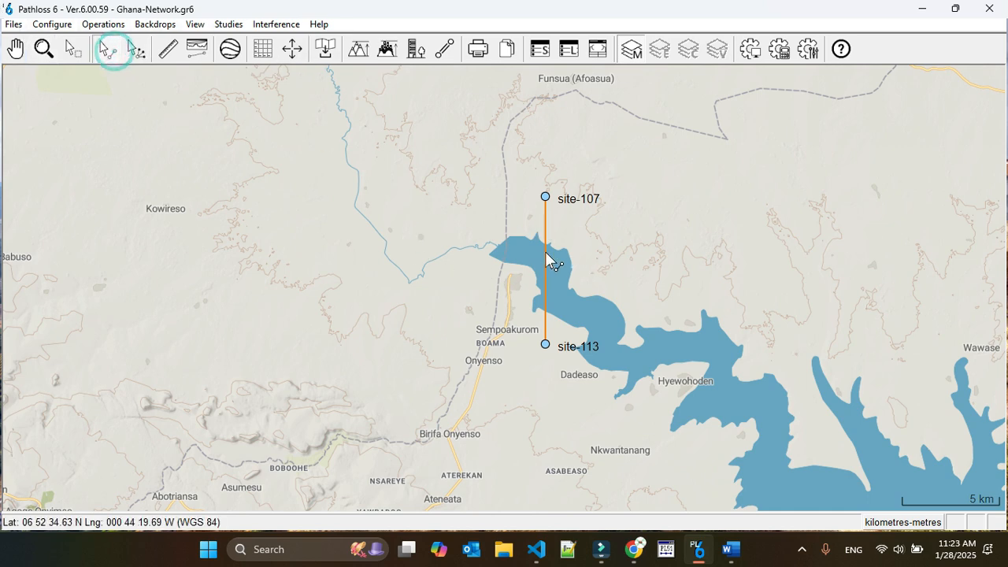
{"action": "right_click", "coordinate": [546, 240]}
{"action": "left_click", "coordinate": [545, 266]}
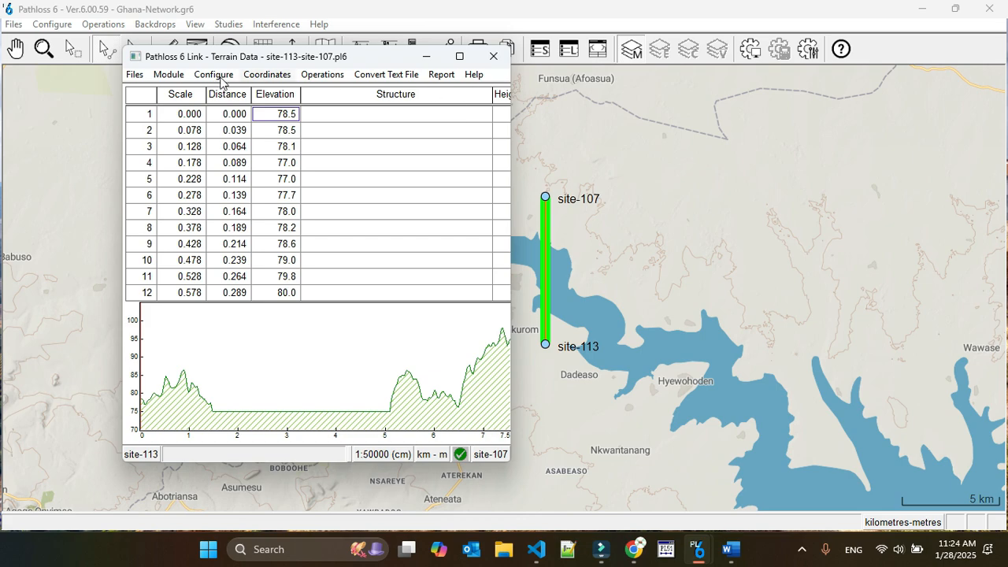
Display the antenna heights profile of the site-113 to site-107 link in a maximized window.
{"action": "left_click", "coordinate": [162, 75]}
{"action": "left_click", "coordinate": [209, 126]}
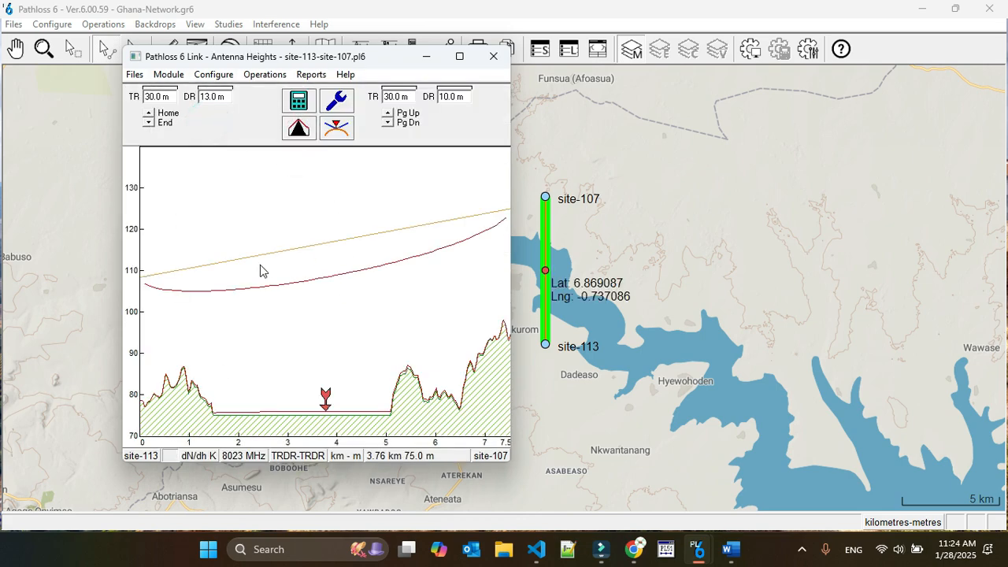
{"action": "left_click", "coordinate": [460, 56]}
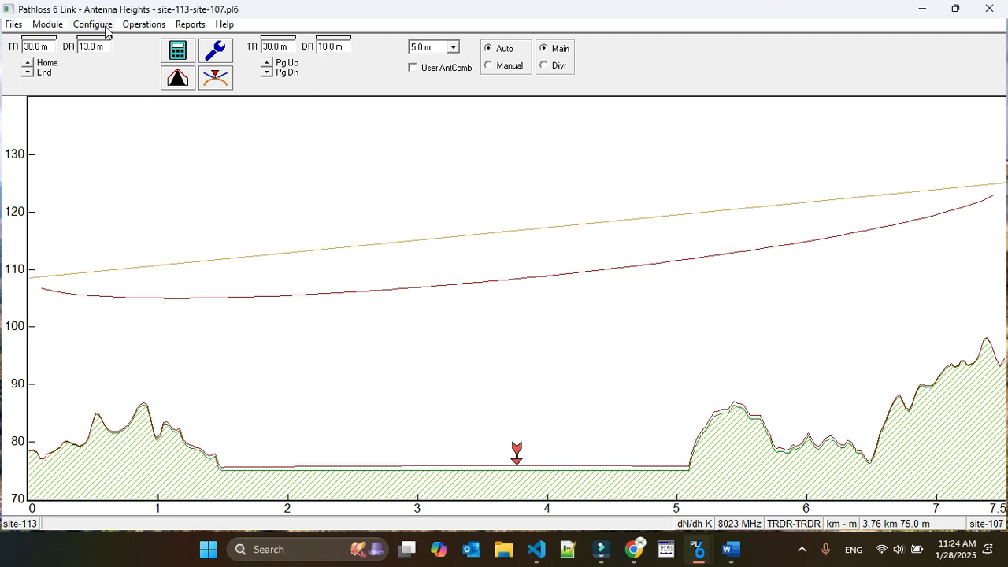
Open the link's transmission analysis and examine its design warnings, fade margins and availability for each modulation.
{"action": "left_click", "coordinate": [52, 27]}
{"action": "left_click", "coordinate": [63, 41]}
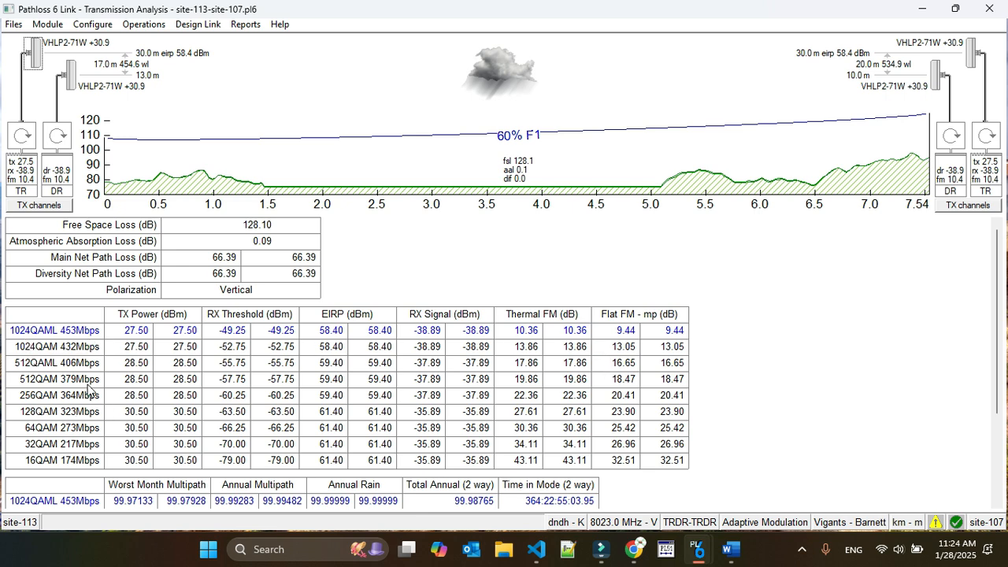
{"action": "left_click", "coordinate": [19, 427]}
{"action": "left_click", "coordinate": [936, 523]}
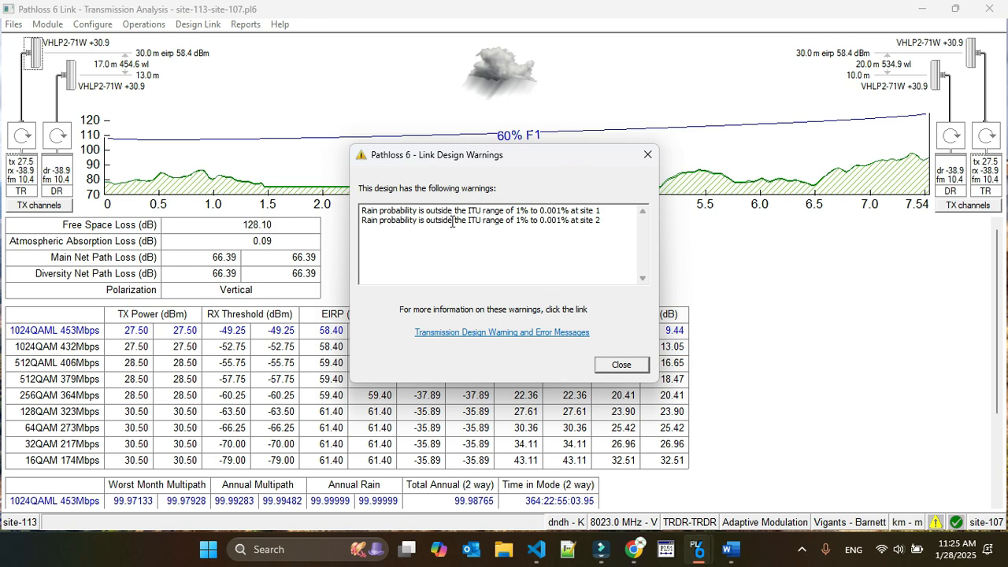
{"action": "left_click", "coordinate": [620, 365]}
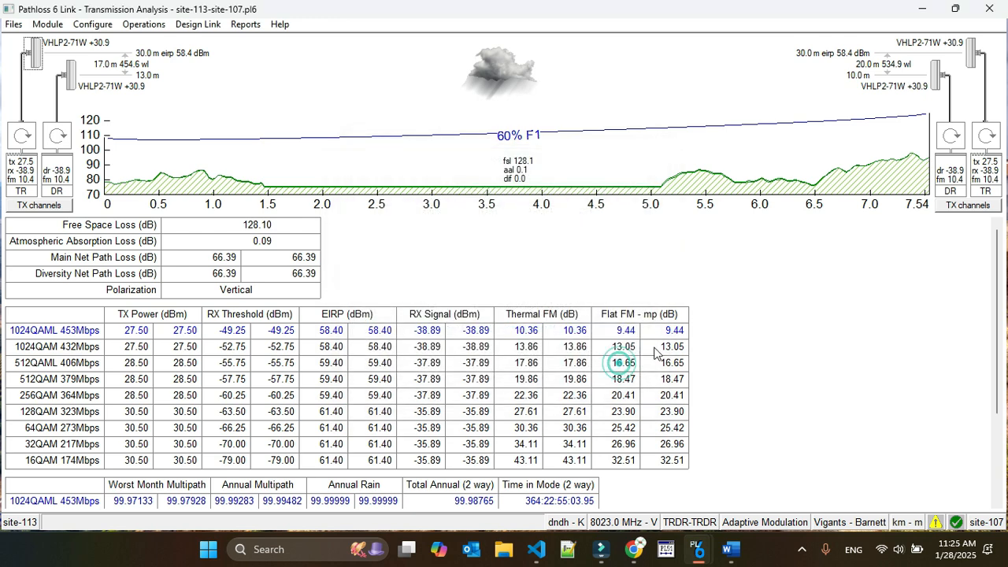
{"action": "scroll", "coordinate": [451, 431], "scroll_direction": "down", "scroll_amount": 1}
{"action": "scroll", "coordinate": [451, 432], "scroll_direction": "down", "scroll_amount": 1}
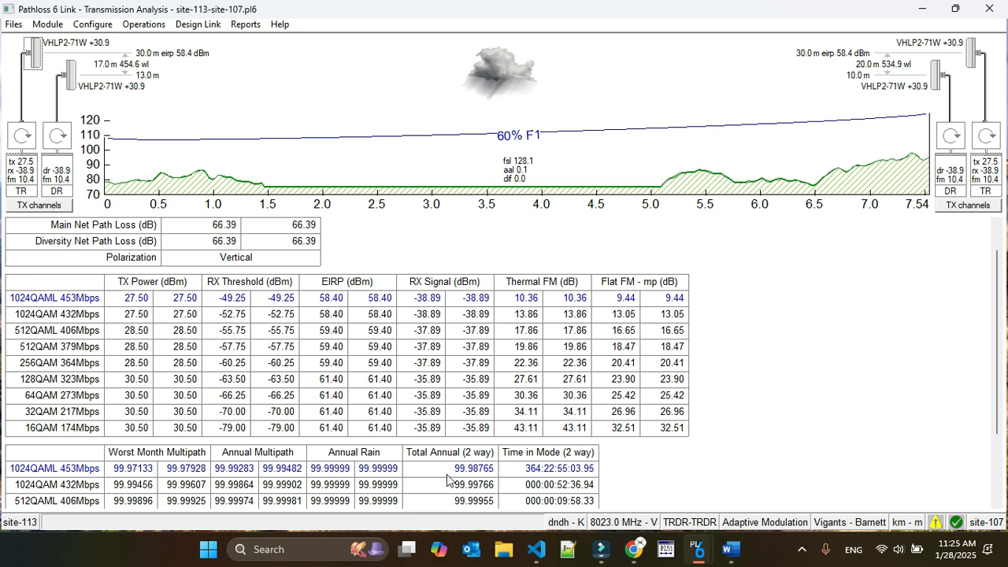
{"action": "scroll", "coordinate": [454, 487], "scroll_direction": "down", "scroll_amount": 2}
{"action": "scroll", "coordinate": [324, 449], "scroll_direction": "down", "scroll_amount": 2}
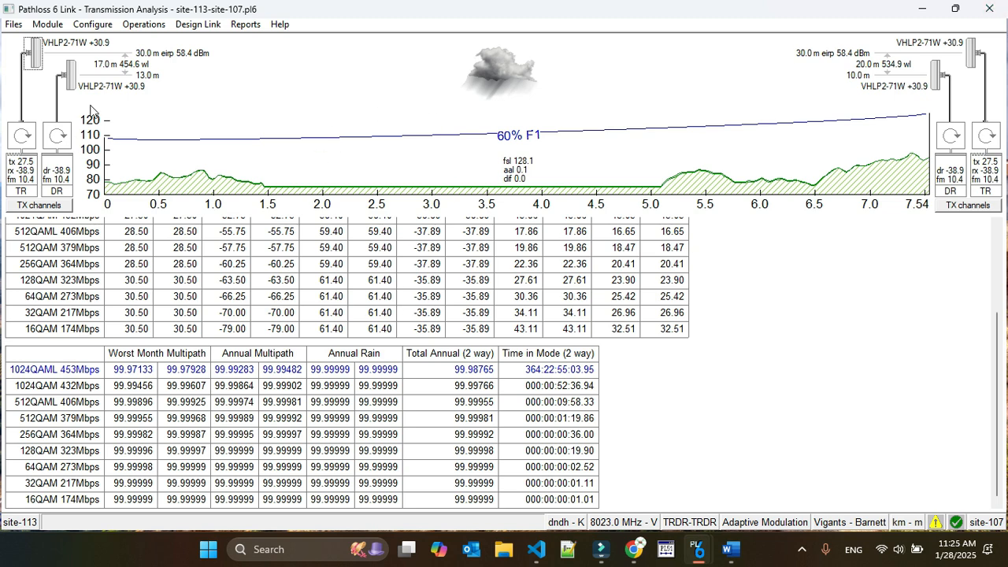
Open the specular reflections analysis and define the reflective plane automatically using Least Squares Fit.
{"action": "left_click", "coordinate": [55, 24]}
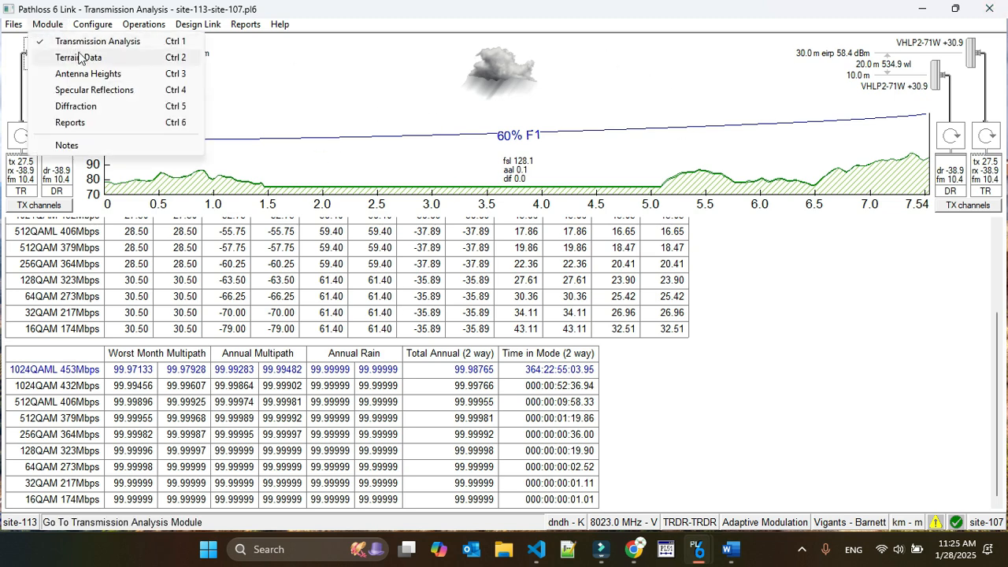
{"action": "left_click", "coordinate": [113, 92]}
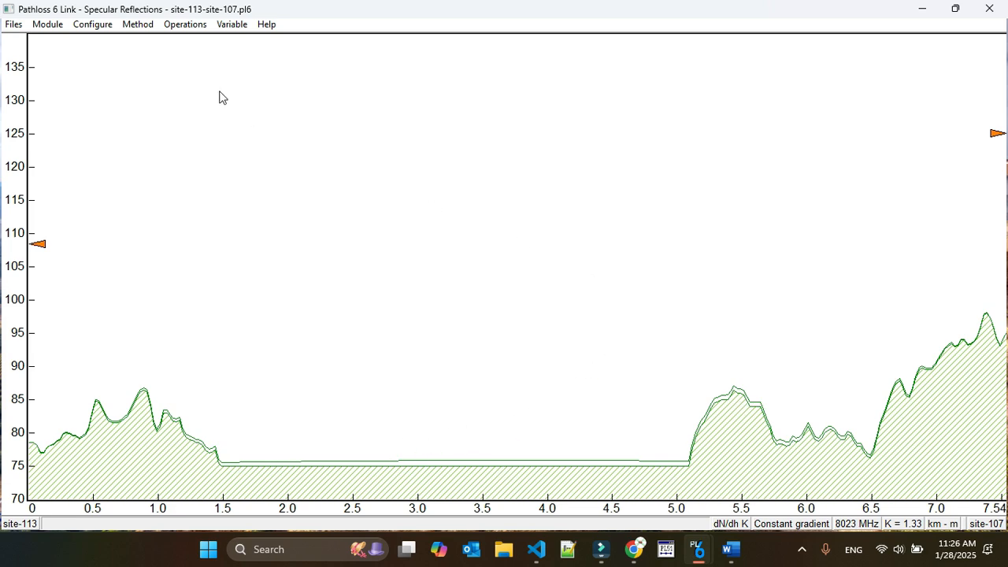
{"action": "left_click", "coordinate": [139, 24]}
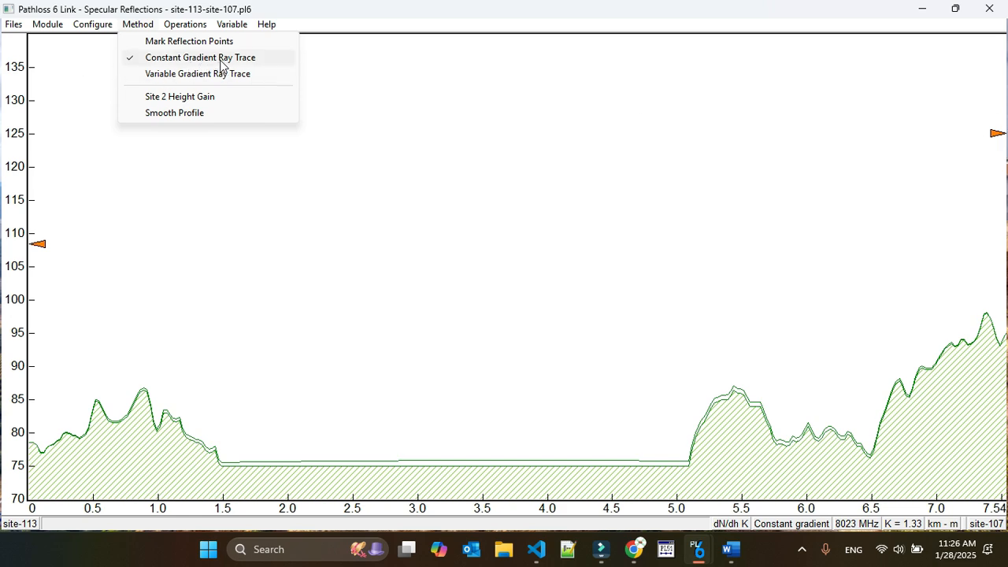
{"action": "mouse_move", "coordinate": [238, 32]}
{"action": "mouse_move", "coordinate": [198, 23]}
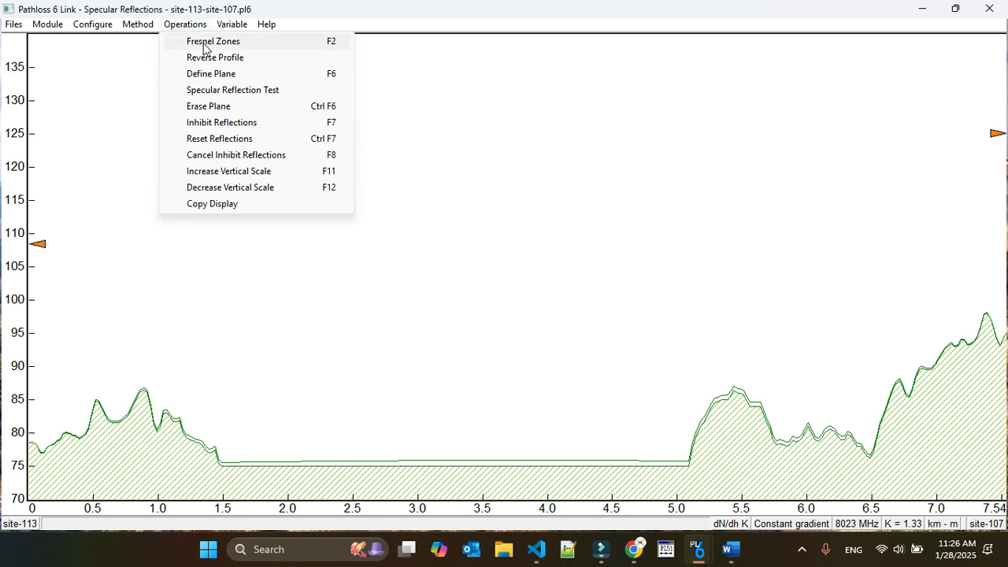
{"action": "left_click", "coordinate": [210, 74]}
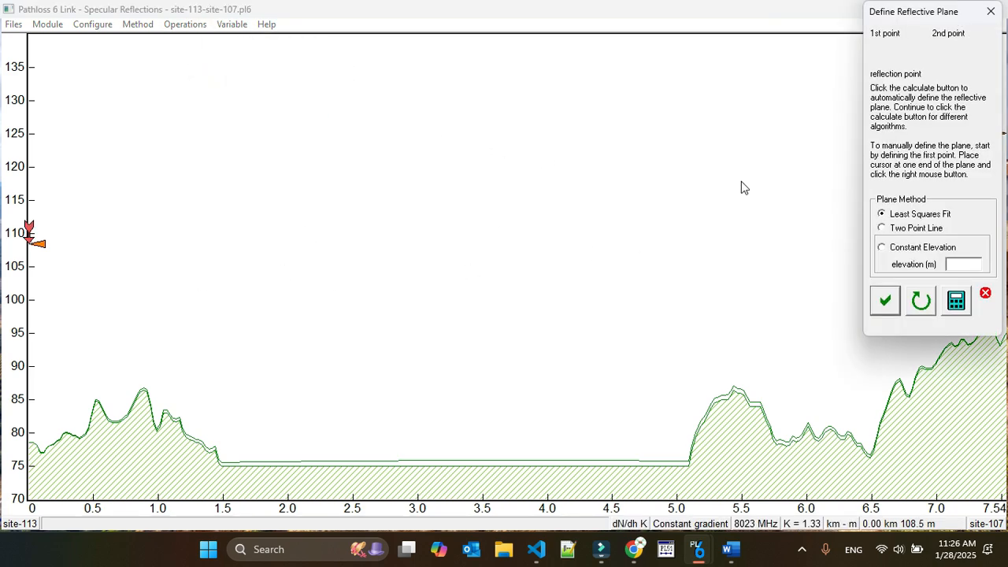
{"action": "left_click", "coordinate": [959, 308]}
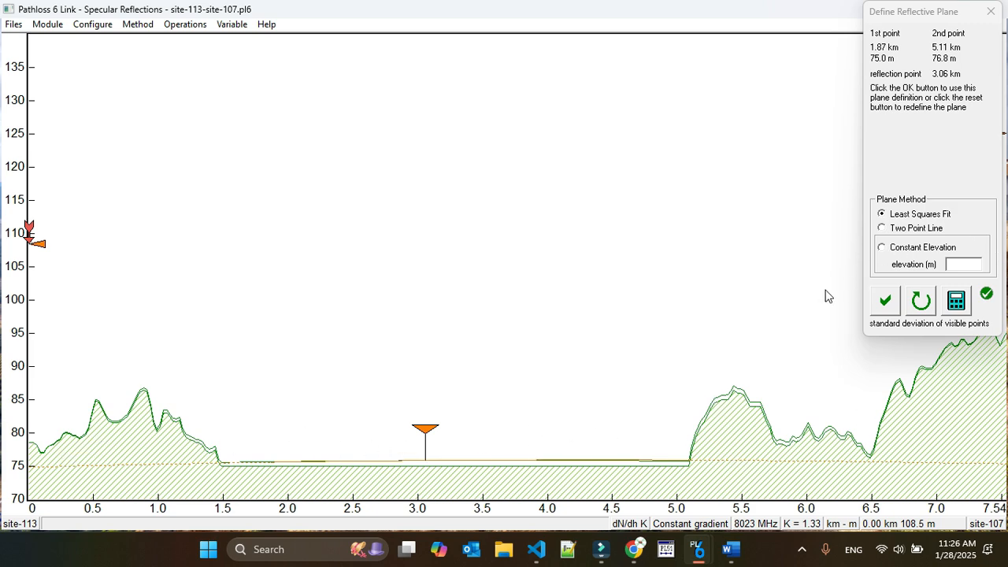
{"action": "left_click", "coordinate": [888, 305]}
Run a constant gradient ray trace with the site 2 start antenna height set to 10 m.
{"action": "left_click", "coordinate": [135, 24]}
{"action": "left_click", "coordinate": [178, 57]}
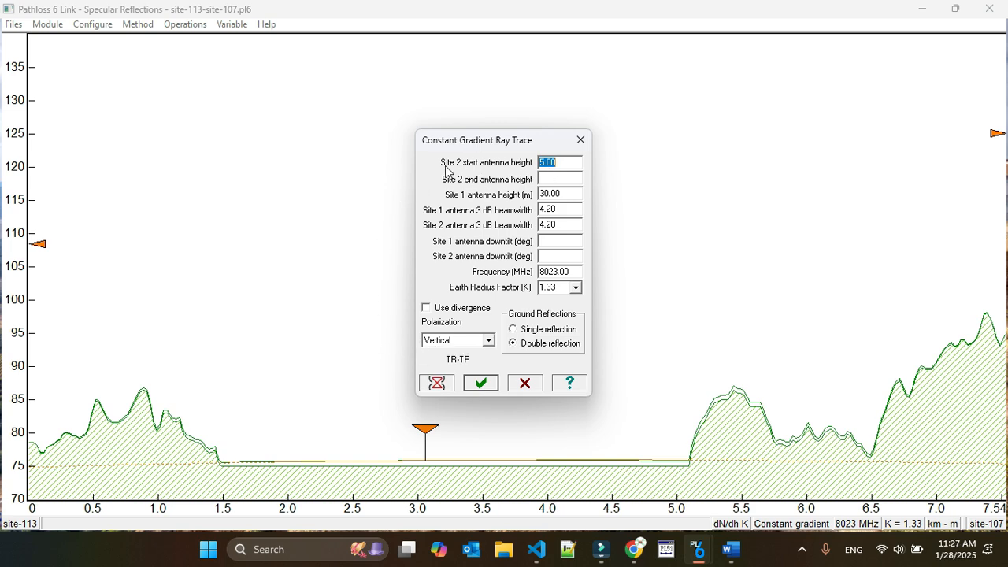
{"action": "left_click", "coordinate": [561, 178]}
{"action": "left_click", "coordinate": [544, 161]}
{"action": "key", "text": "BackSpace"}
{"action": "type", "text": "10"}
{"action": "left_click", "coordinate": [480, 384]}
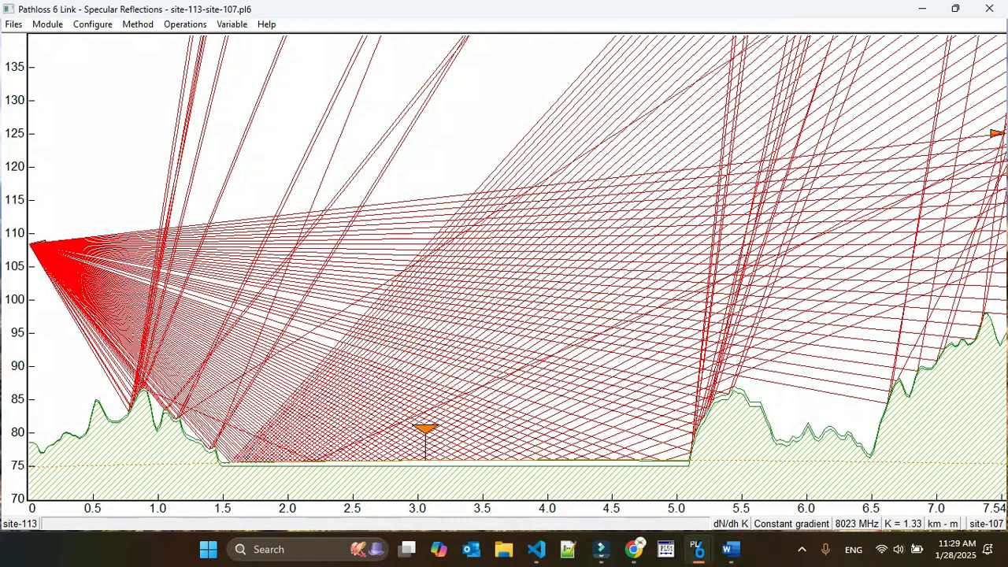
Reverse the profile and run its constant gradient ray trace with site 2 antenna heights from 13 to 30 m.
{"action": "left_click", "coordinate": [232, 24]}
{"action": "left_click", "coordinate": [236, 57]}
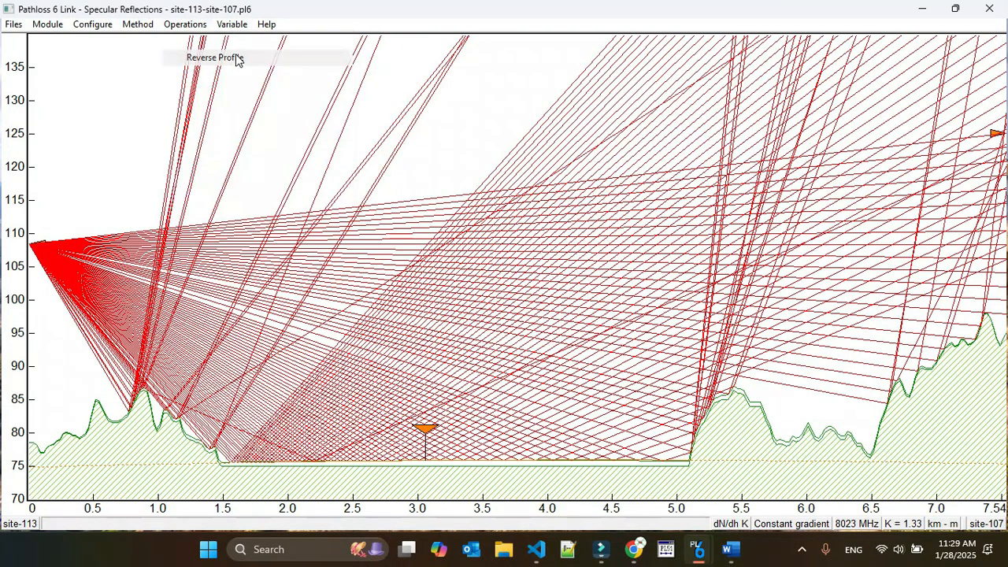
{"action": "left_click_drag", "start_coordinate": [546, 162], "coordinate": [540, 162]}
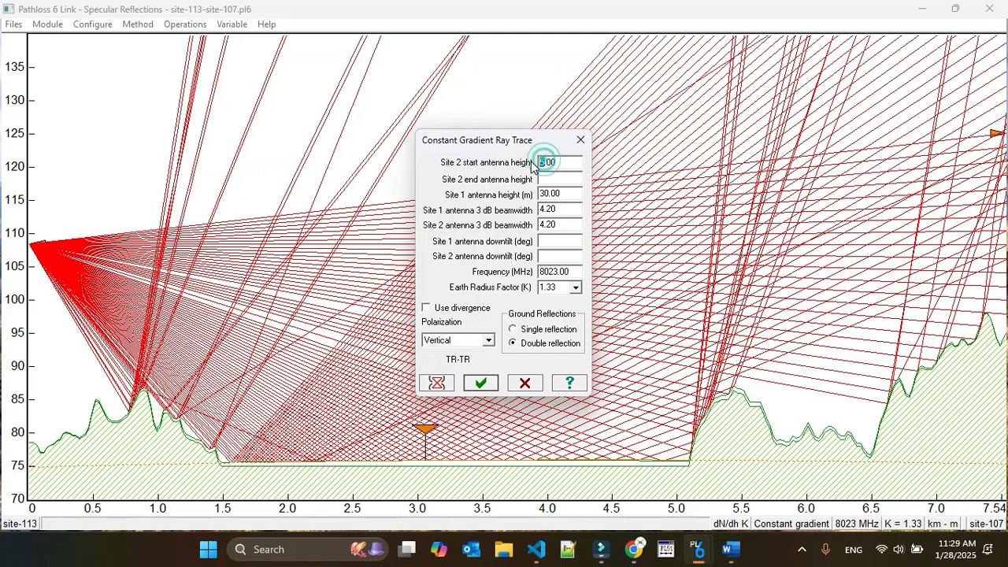
{"action": "type", "text": "13"}
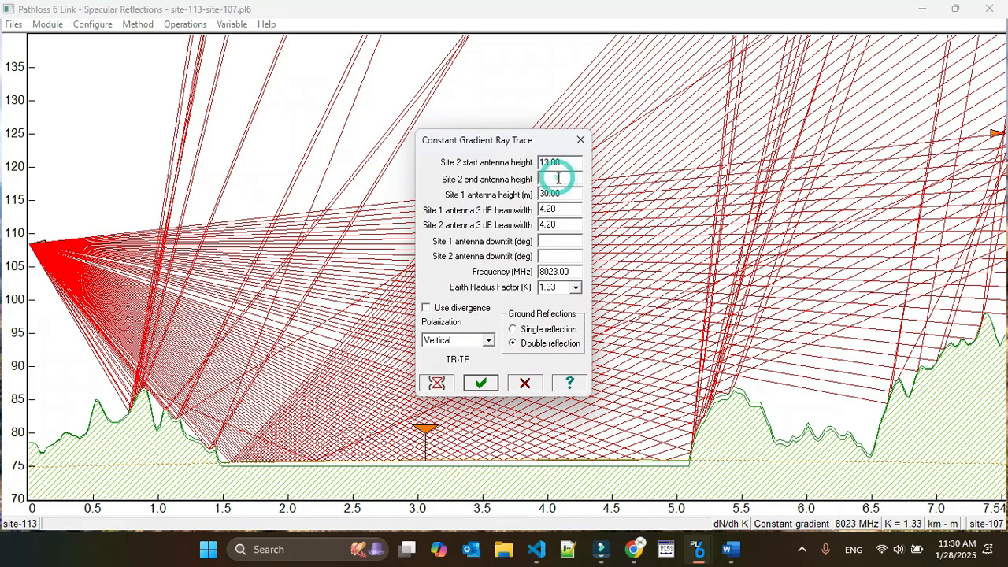
{"action": "key", "text": "Tab"}
{"action": "type", "text": "30"}
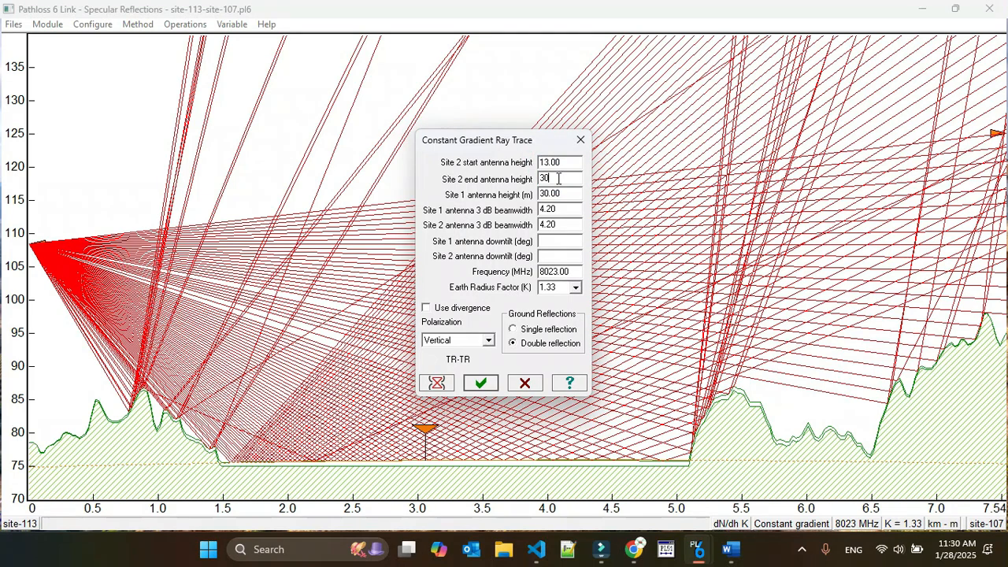
{"action": "left_click", "coordinate": [481, 383]}
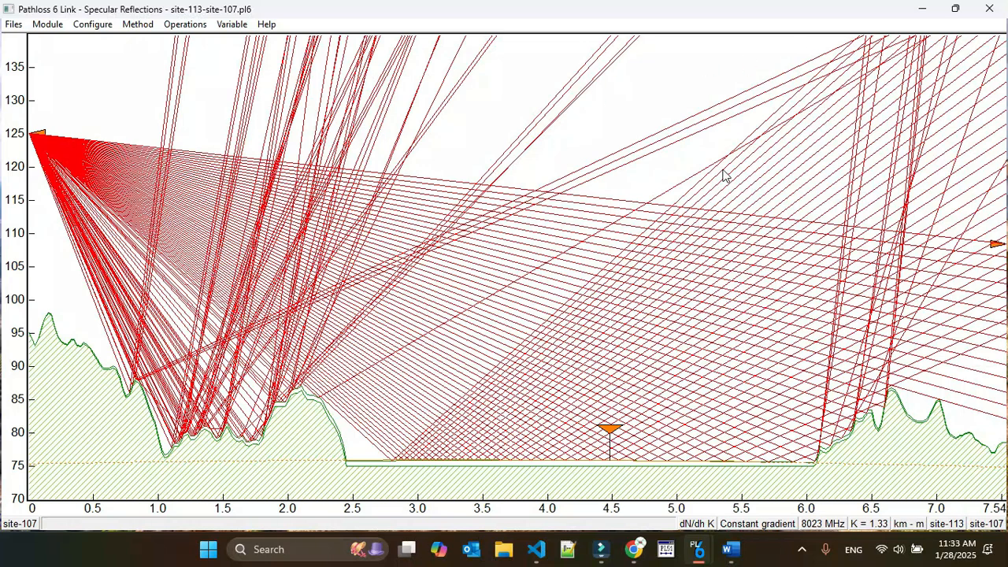
Copy the ray trace display to the clipboard and save it as an enhanced metafile, overwriting test on the Desktop.
{"action": "left_click", "coordinate": [42, 26]}
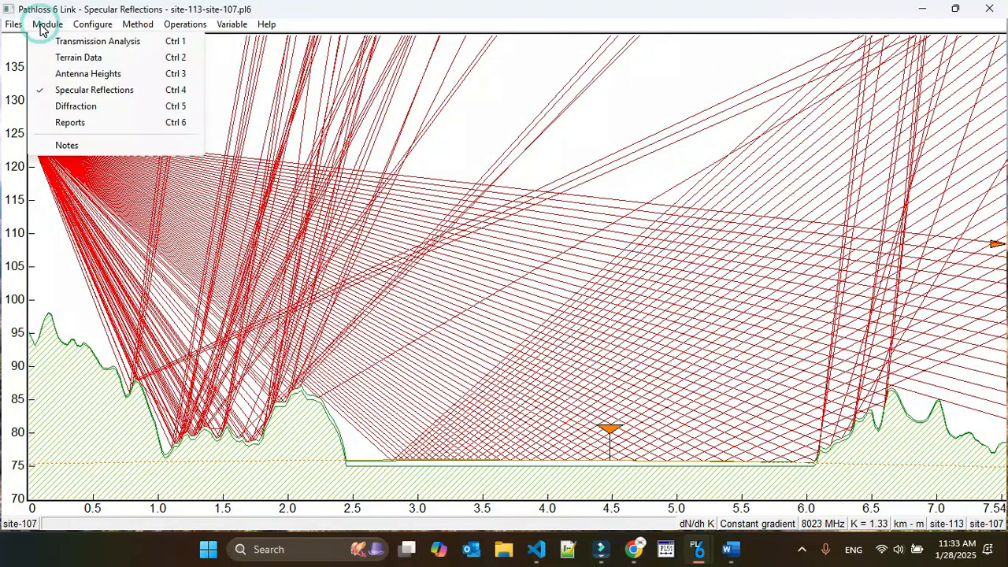
{"action": "mouse_move", "coordinate": [186, 24]}
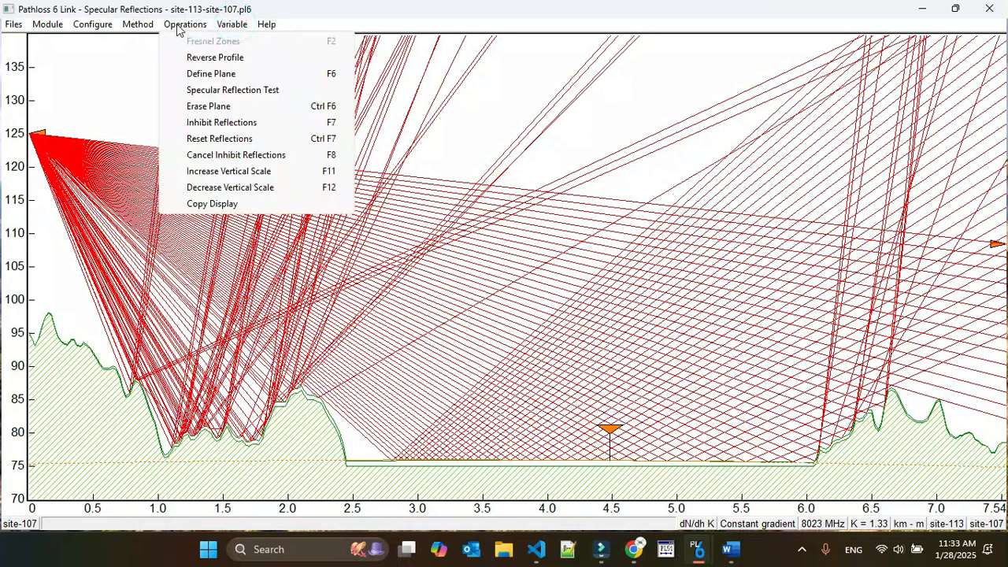
{"action": "left_click", "coordinate": [225, 203]}
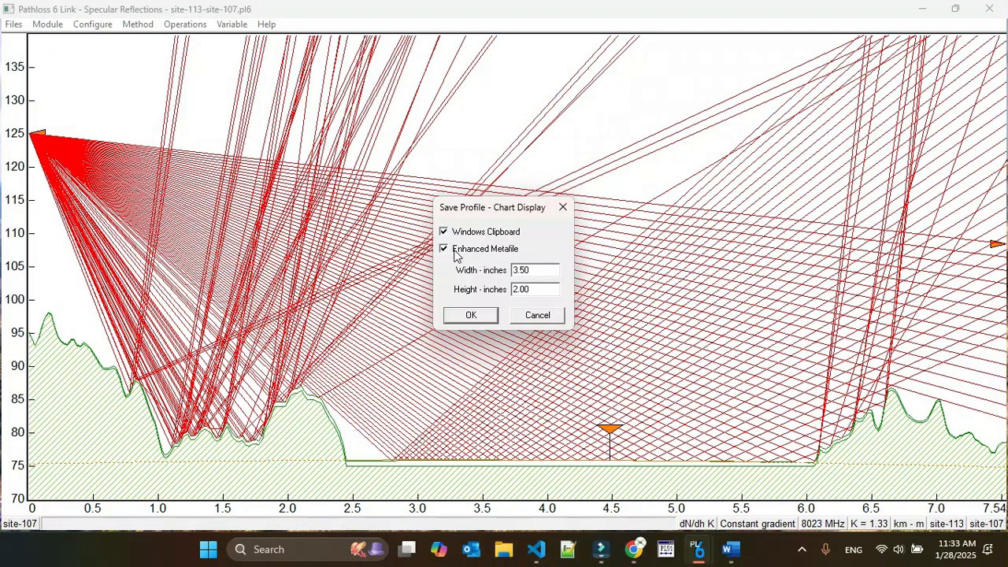
{"action": "left_click", "coordinate": [468, 315]}
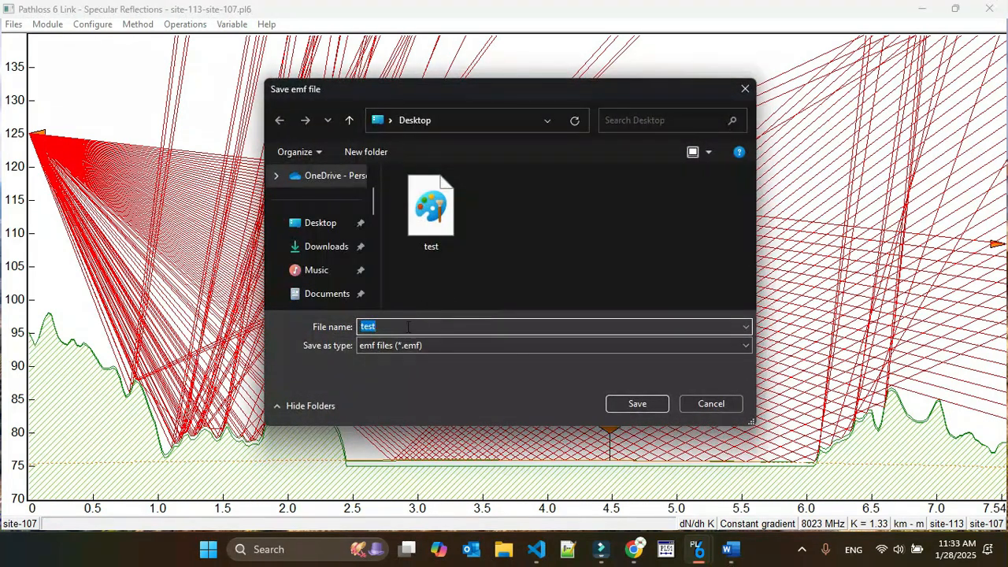
{"action": "left_click", "coordinate": [627, 404]}
{"action": "left_click", "coordinate": [541, 273]}
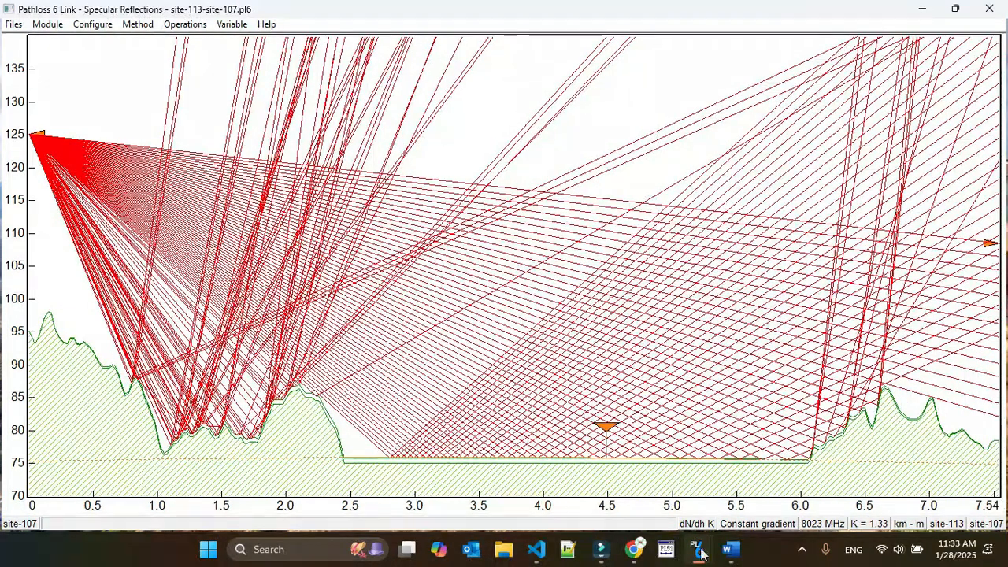
Switch to Word, paste the copied ray trace chart and enlarge it proportionally to about 6.1 inches wide.
{"action": "left_click", "coordinate": [728, 551]}
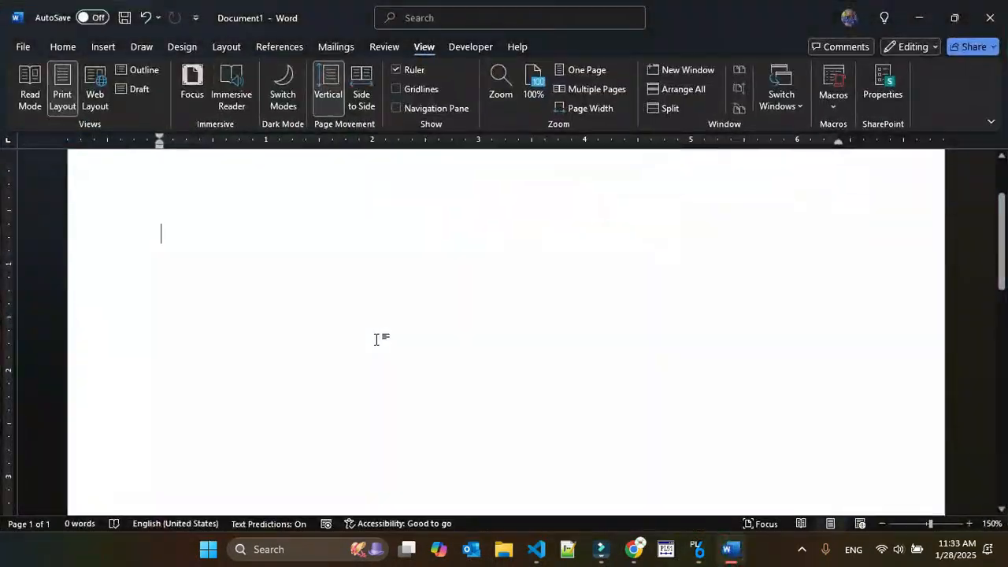
{"action": "key", "text": "ctrl+v"}
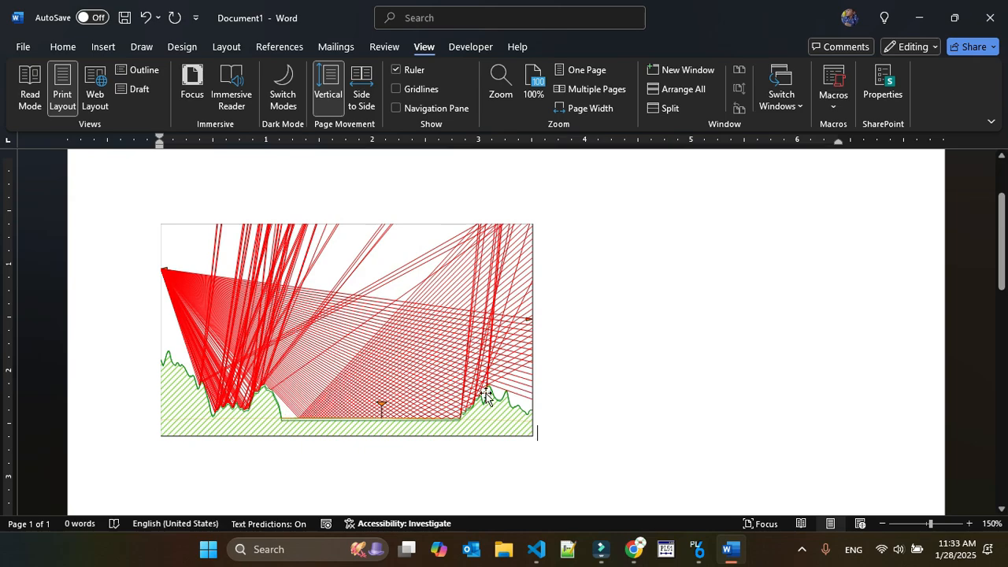
{"action": "left_click", "coordinate": [447, 354]}
{"action": "scroll", "coordinate": [446, 354], "scroll_direction": "down", "scroll_amount": 1}
{"action": "left_click_drag", "start_coordinate": [537, 388], "coordinate": [724, 509]}
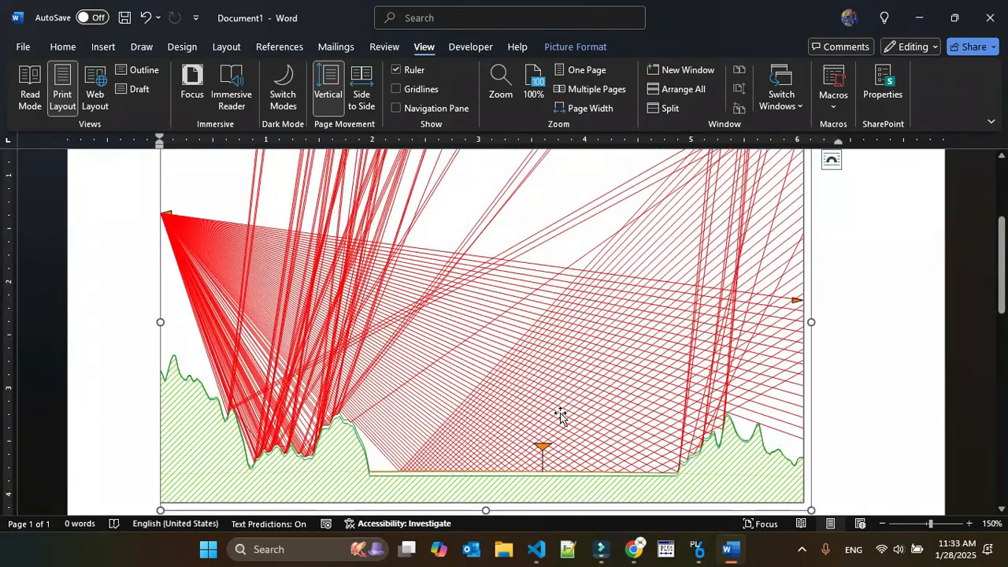
Inspect the enlarged chart from top to bottom and minimize Word to return to Pathloss 6.
{"action": "scroll", "coordinate": [561, 414], "scroll_direction": "up", "scroll_amount": 1}
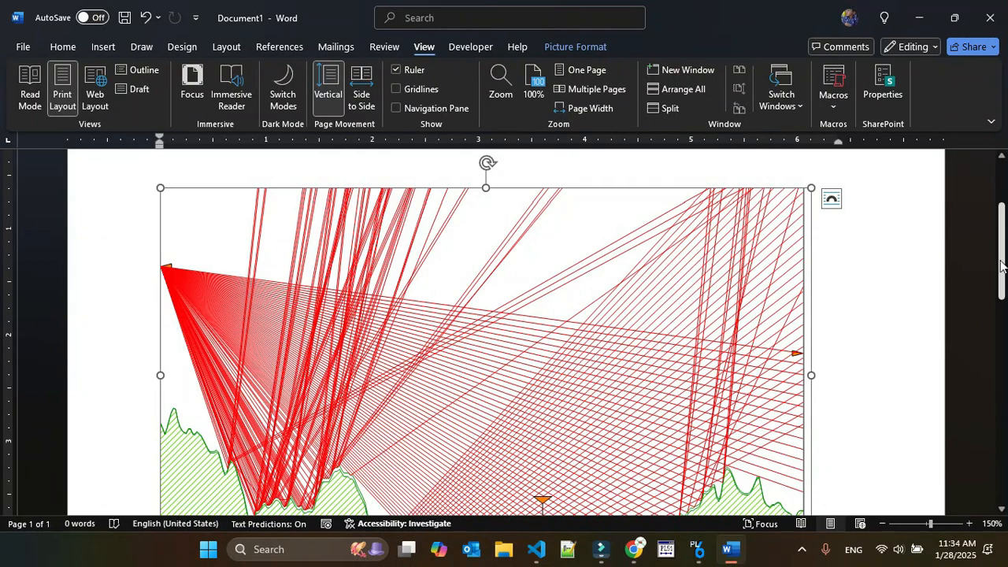
{"action": "scroll", "coordinate": [1000, 265], "scroll_direction": "down", "scroll_amount": 1}
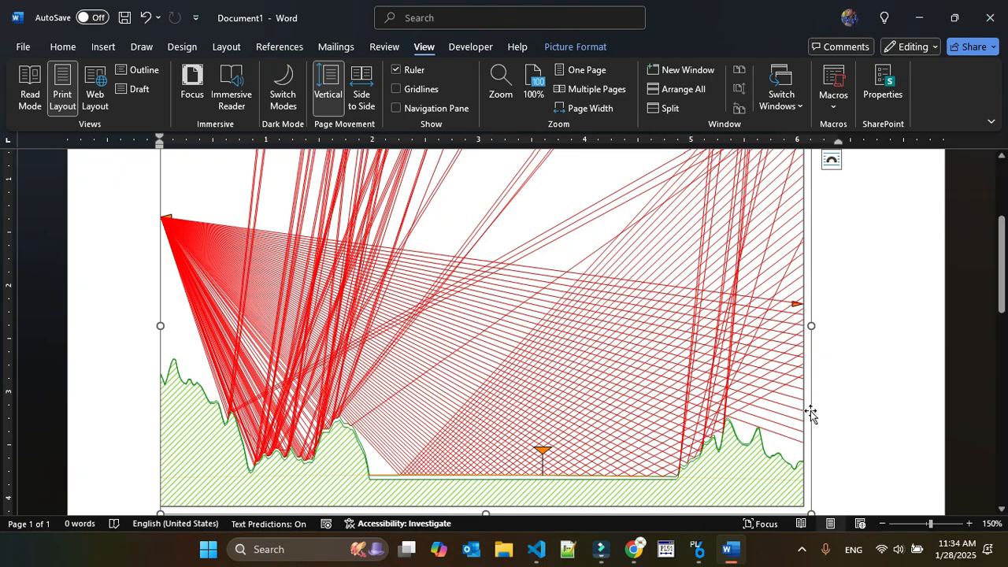
{"action": "left_click", "coordinate": [922, 23]}
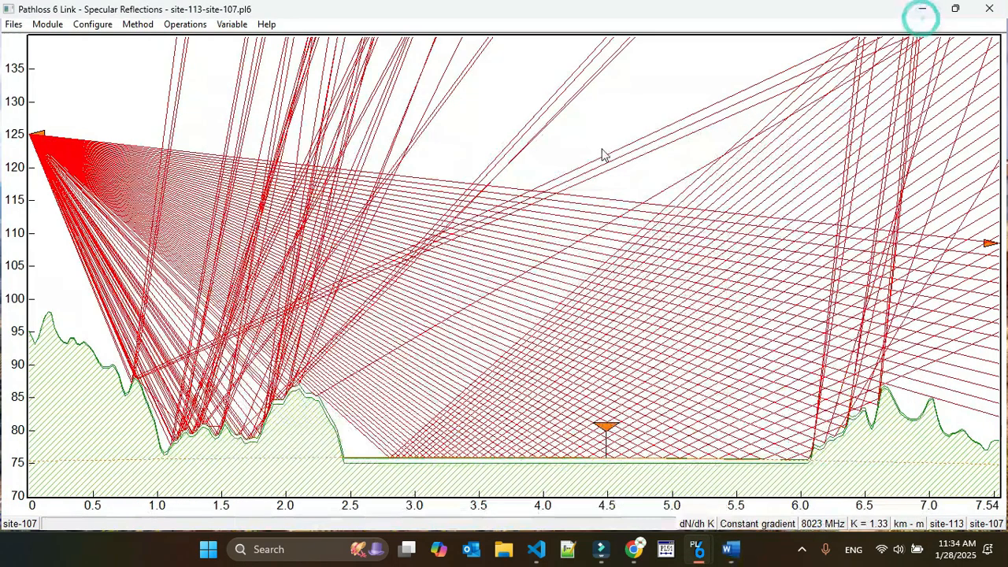
Reverse the profile again and run its constant gradient ray trace, adjusting the site 2 start antenna height and setting the end height to 30 m.
{"action": "left_click", "coordinate": [186, 25]}
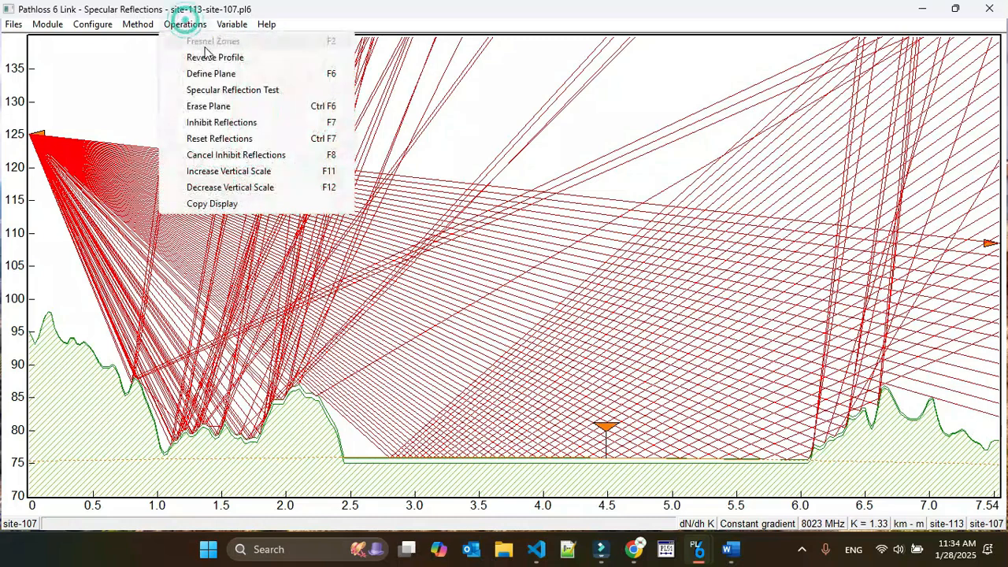
{"action": "left_click", "coordinate": [197, 40]}
{"action": "type", "text": "1.00"}
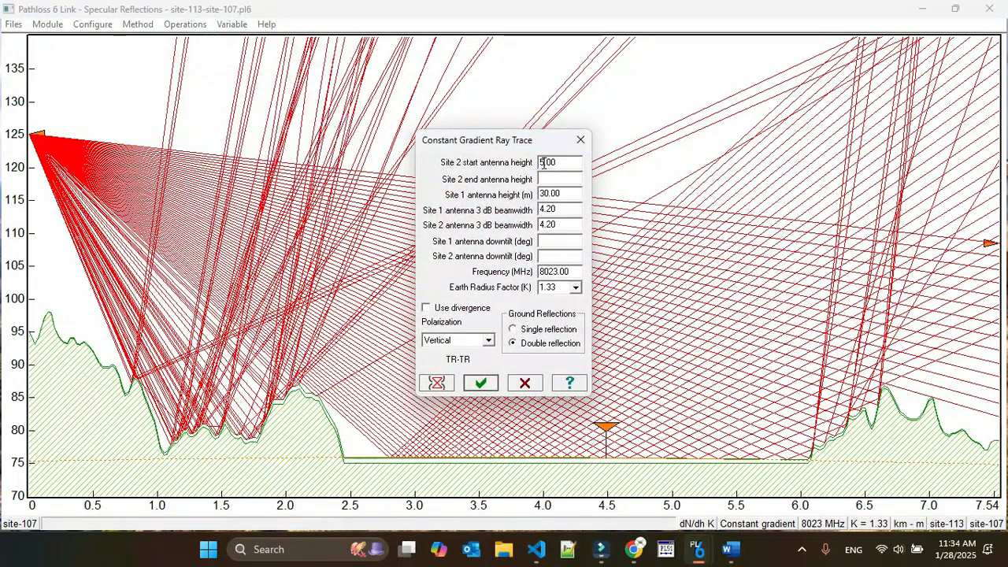
{"action": "type", "text": "0"}
{"action": "key", "text": "Tab"}
{"action": "type", "text": "30"}
{"action": "left_click", "coordinate": [481, 384]}
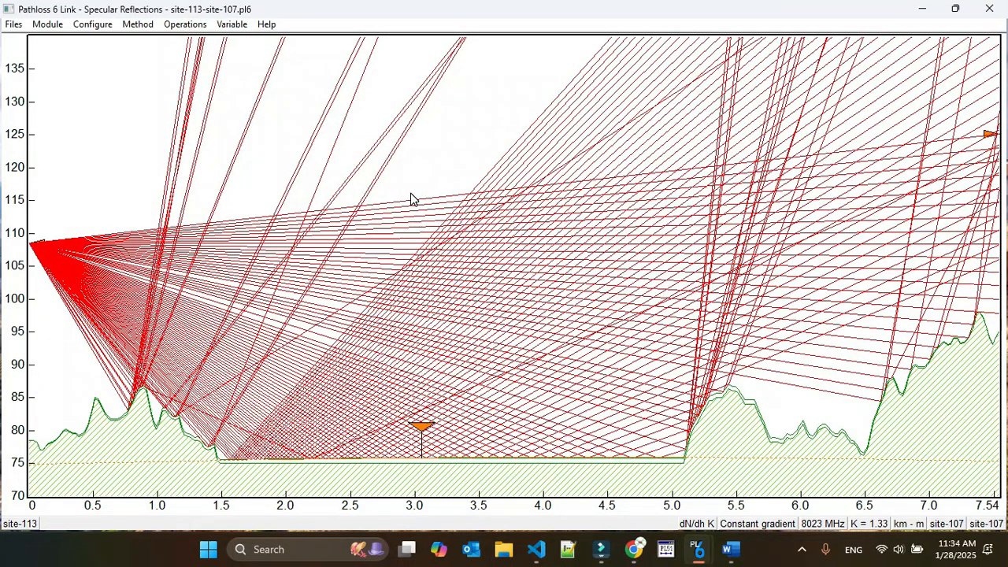
Copy the site-107 to site-113 ray trace display and save it as an emf file, overwriting test on the Desktop.
{"action": "left_click", "coordinate": [236, 28]}
{"action": "left_click", "coordinate": [213, 205]}
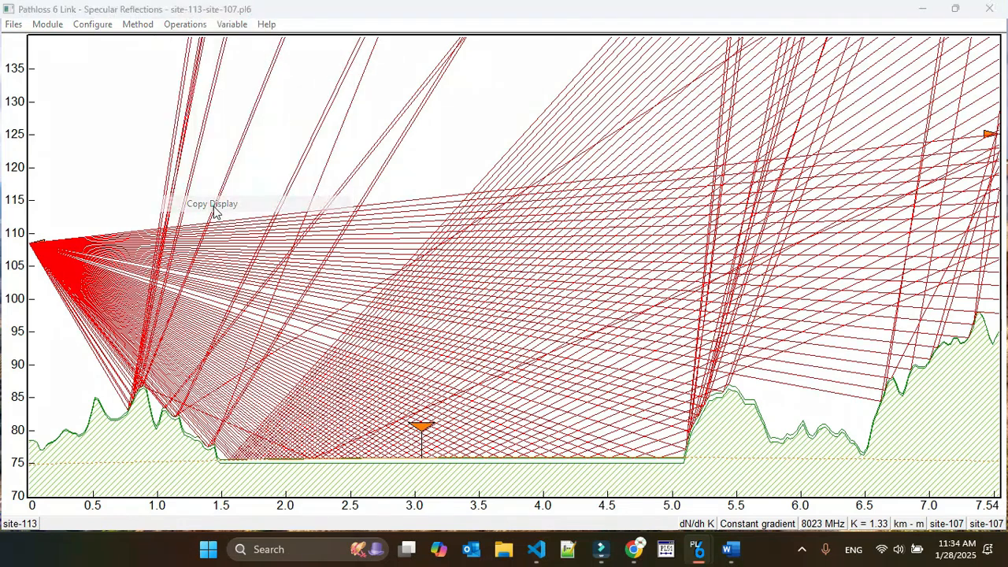
{"action": "left_click", "coordinate": [471, 316]}
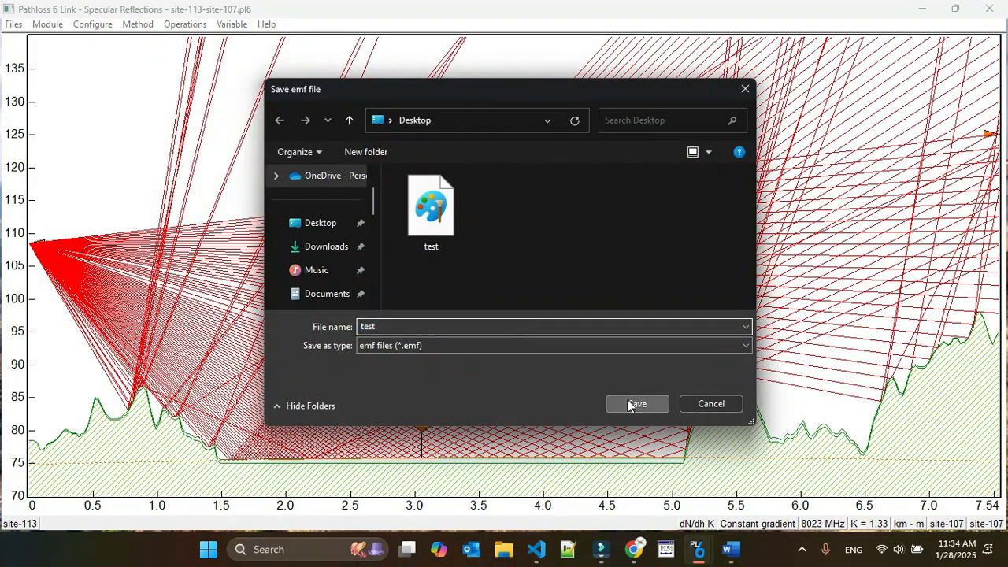
{"action": "left_click", "coordinate": [628, 403]}
{"action": "left_click", "coordinate": [540, 274]}
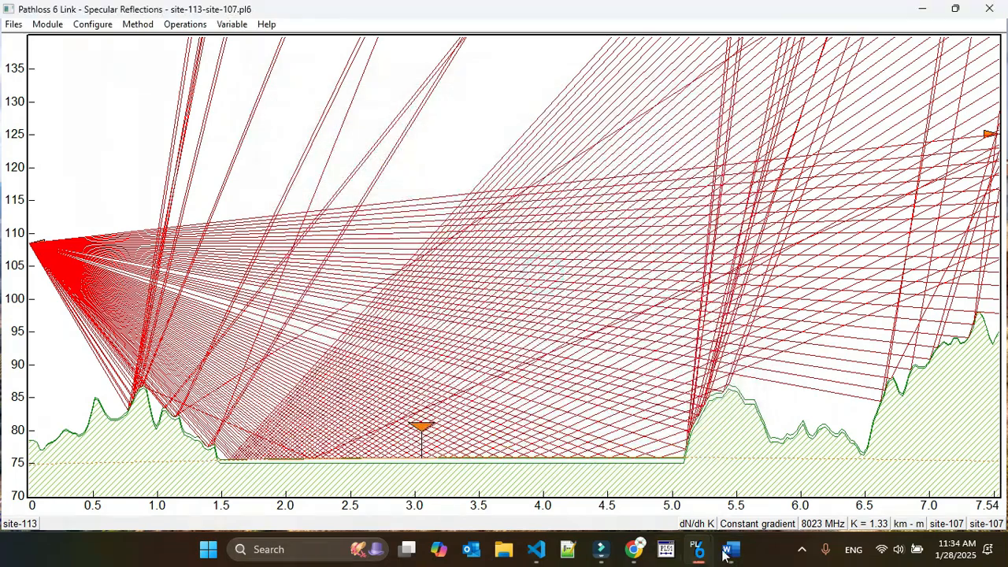
Switch to Word, paste the copied ray trace below the first chart and enlarge it proportionally to about 6 inches wide.
{"action": "left_click", "coordinate": [731, 549]}
{"action": "scroll", "coordinate": [819, 425], "scroll_direction": "down", "scroll_amount": 5}
{"action": "left_click", "coordinate": [595, 388]}
{"action": "left_click", "coordinate": [842, 333]}
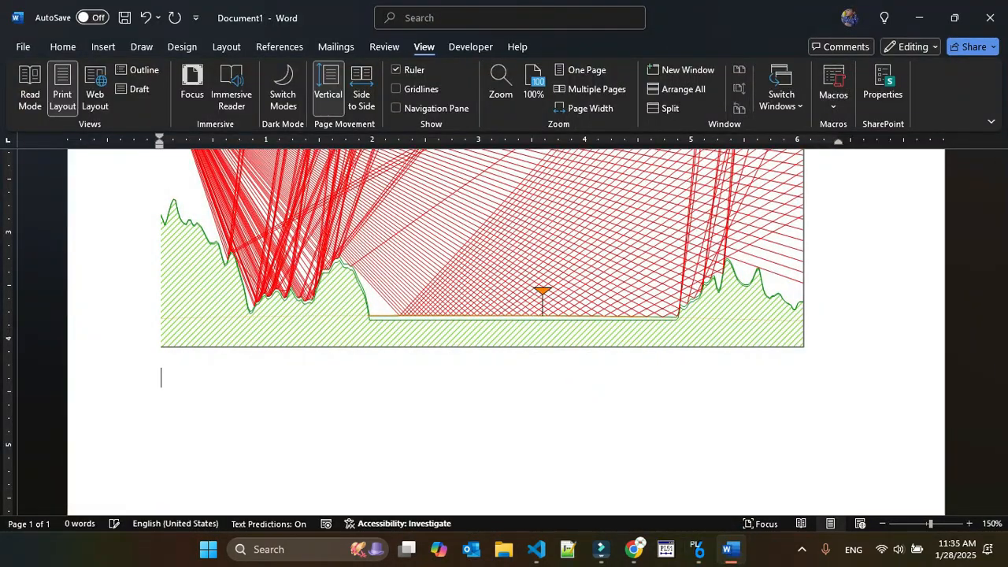
{"action": "key", "text": "ctrl+v"}
{"action": "scroll", "coordinate": [720, 360], "scroll_direction": "down", "scroll_amount": 3}
{"action": "left_click", "coordinate": [502, 276]}
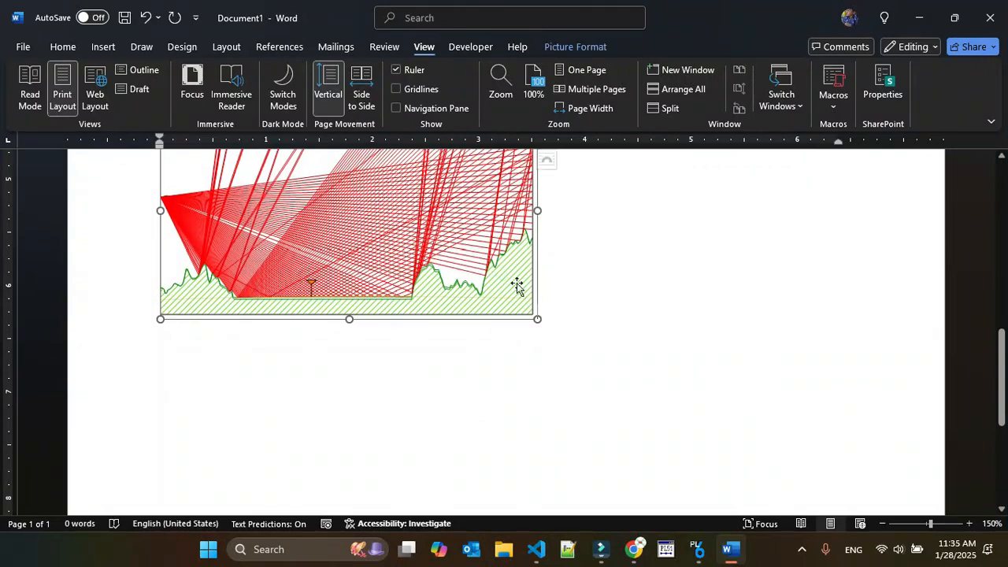
{"action": "left_click_drag", "start_coordinate": [538, 319], "coordinate": [795, 468]}
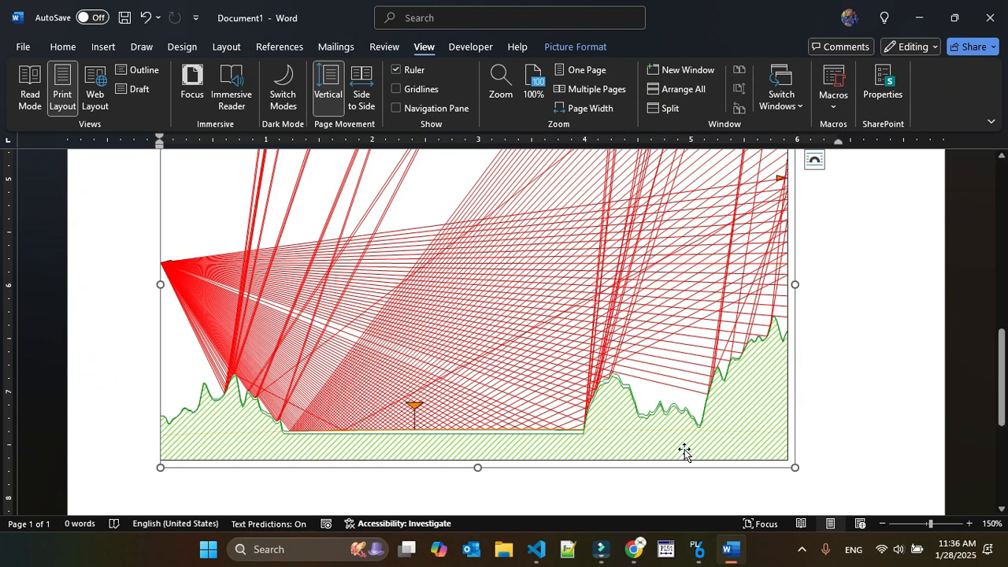
Switch from Word back to the Specular Reflections window of the site-113 to site-107 link in Pathloss 6.
{"action": "mouse_move", "coordinate": [609, 557]}
{"action": "mouse_move", "coordinate": [697, 551]}
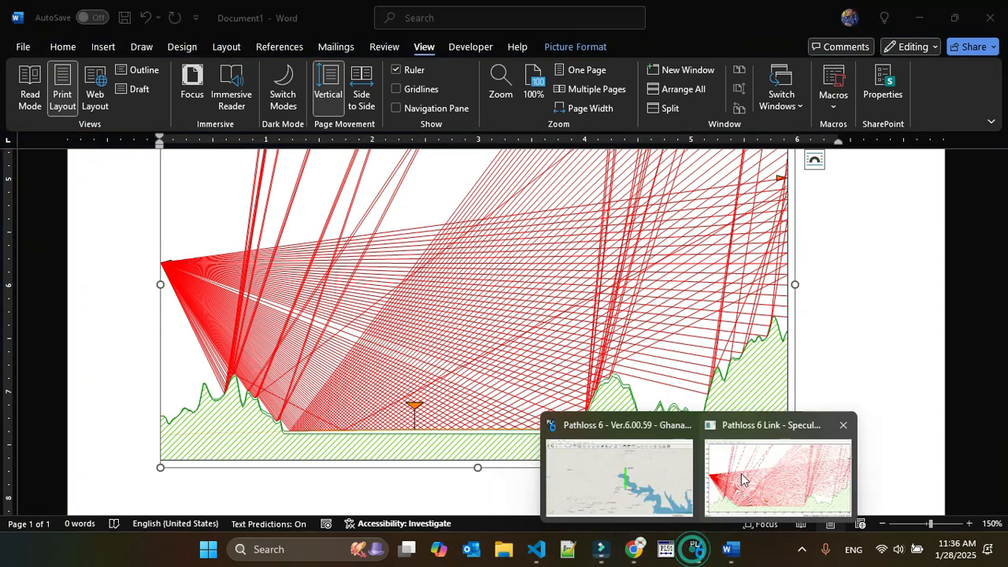
{"action": "left_click", "coordinate": [745, 465]}
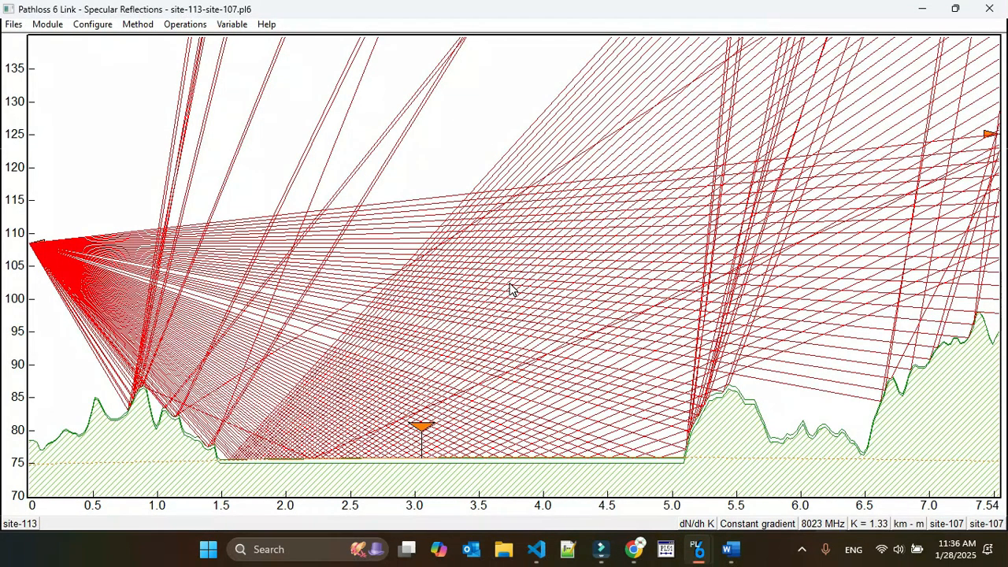